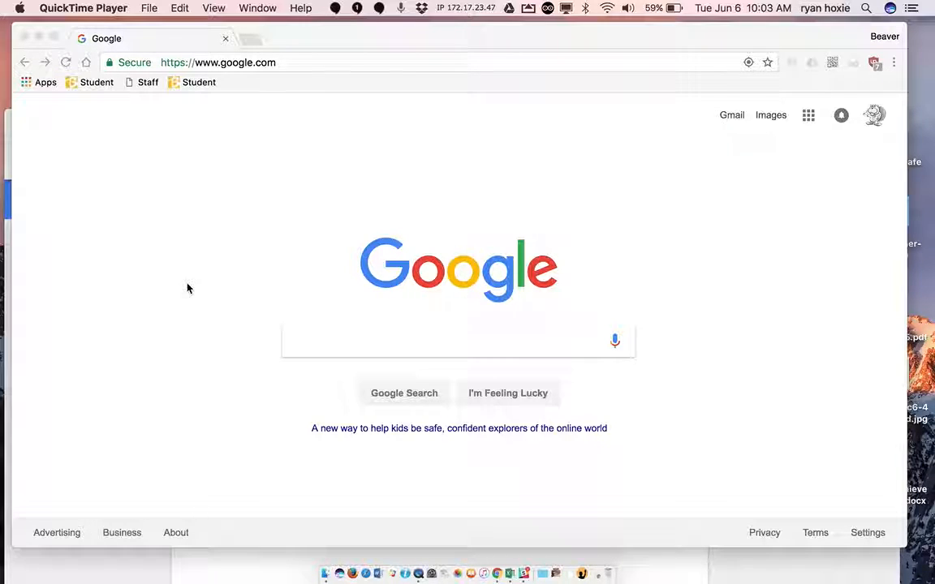
Search the web for "google my maps" and open the Google My Maps site from the results.
click(298, 68)
click(297, 67)
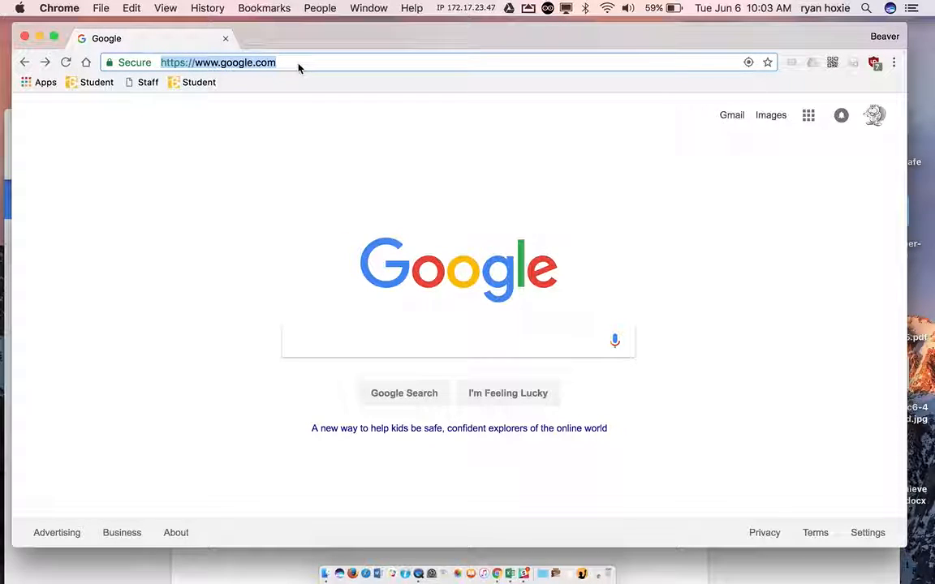
key(BackSpace)
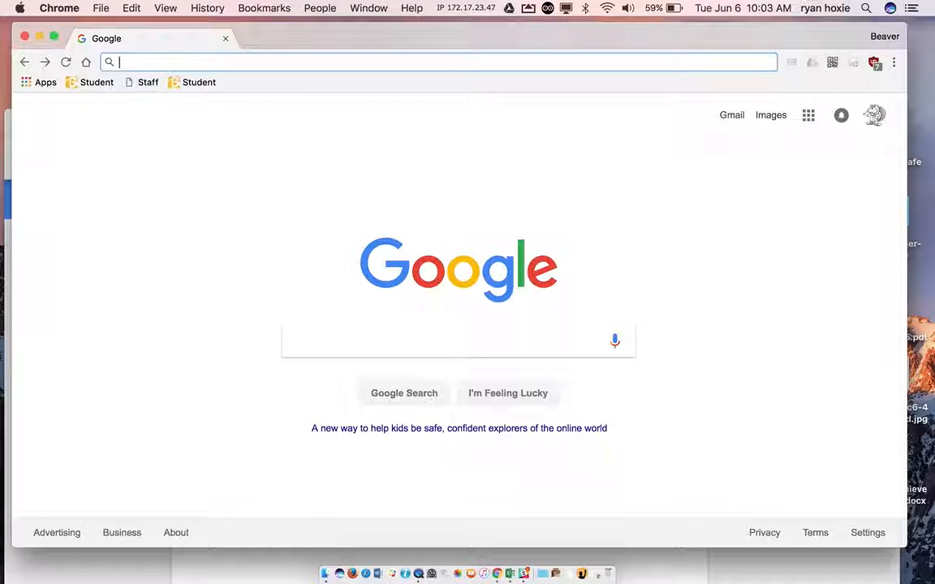
text(google )
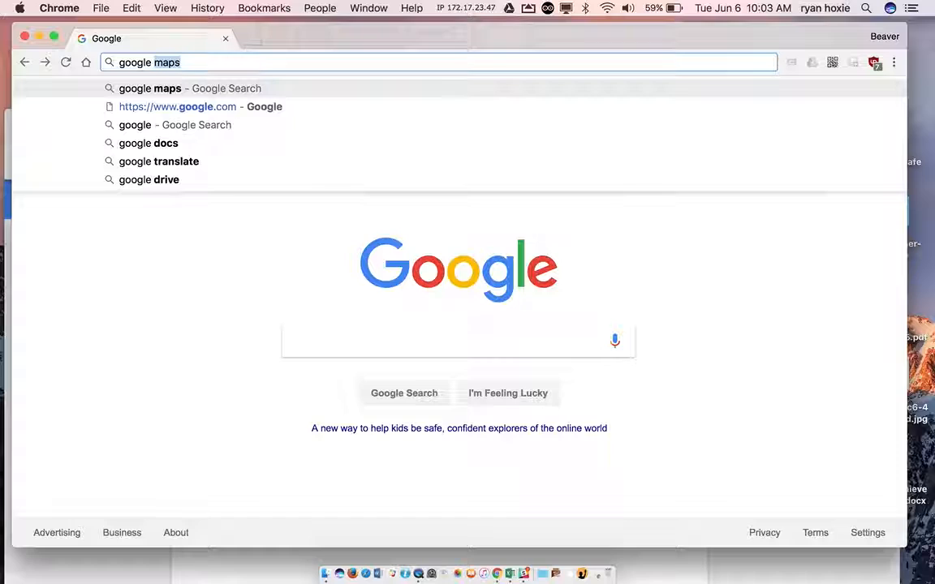
text(my maps)
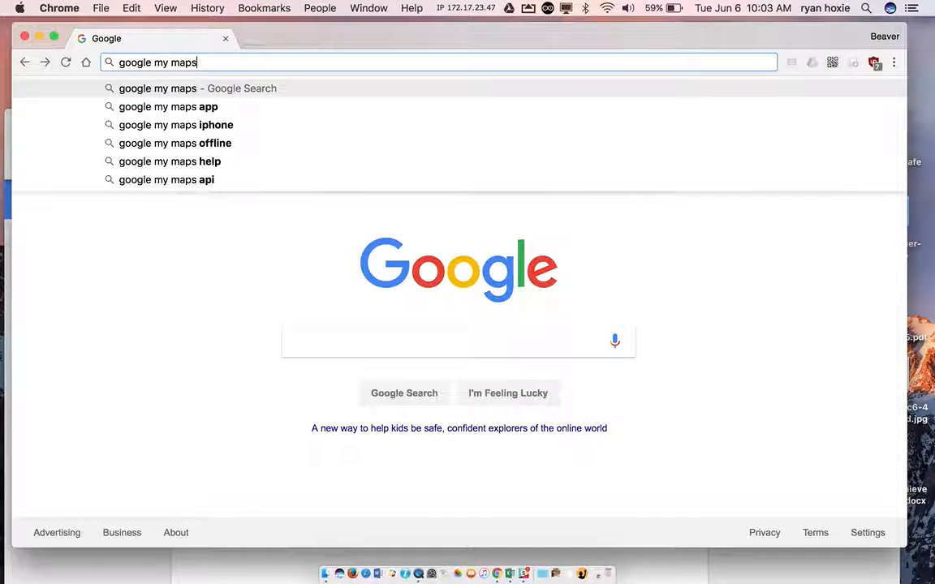
key(Return)
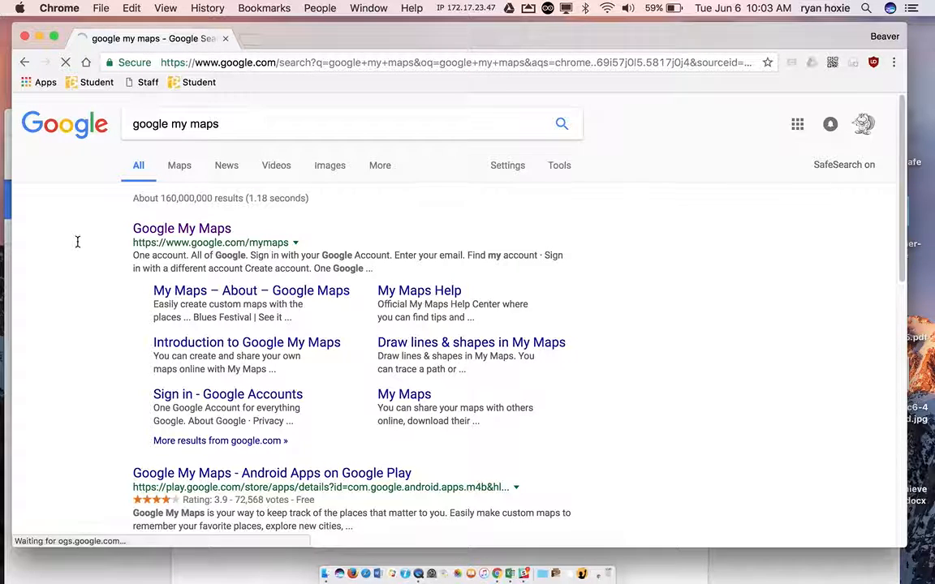
click(152, 233)
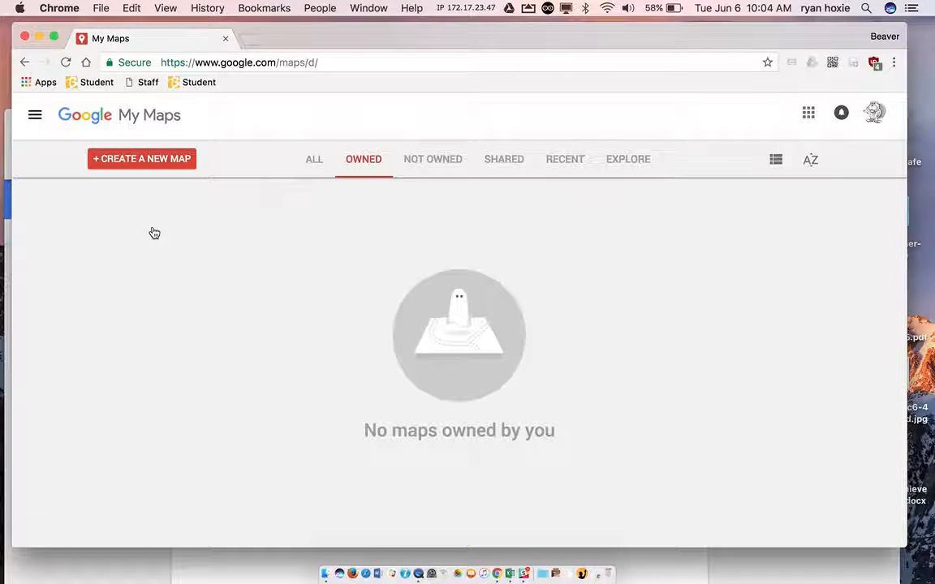
Create a new map and enter "Paul Revere's Famous Ride - Team Name" as its title.
click(121, 161)
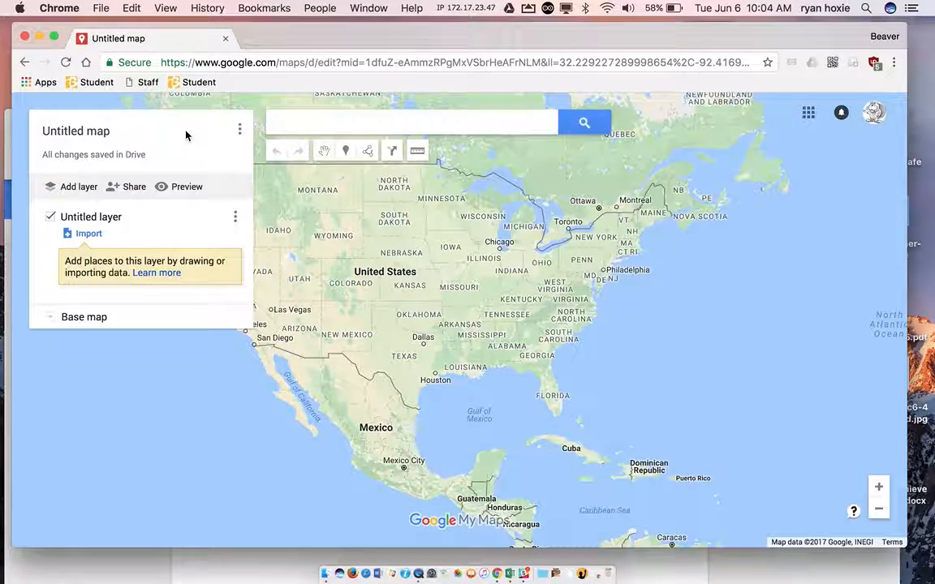
click(91, 131)
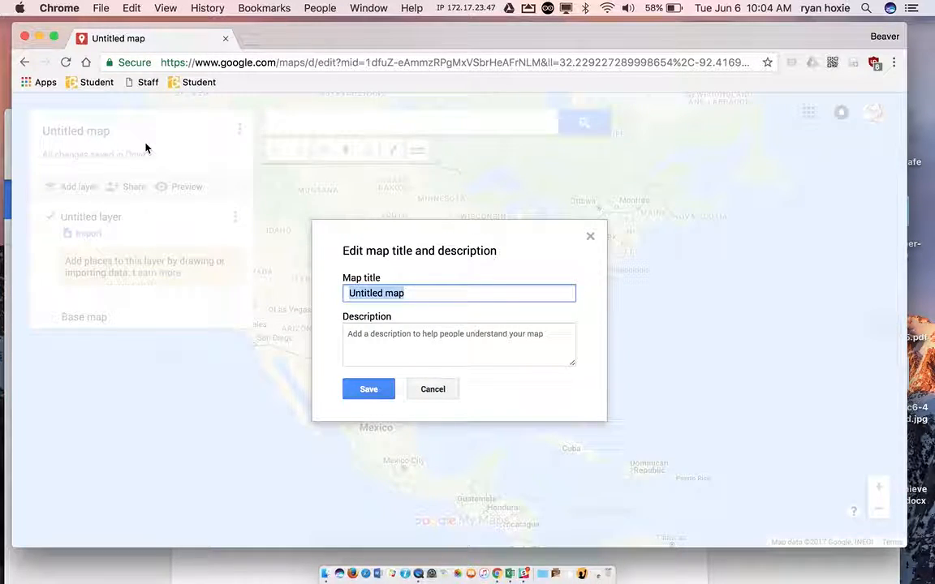
key(BackSpace)
text(Paul Revere')
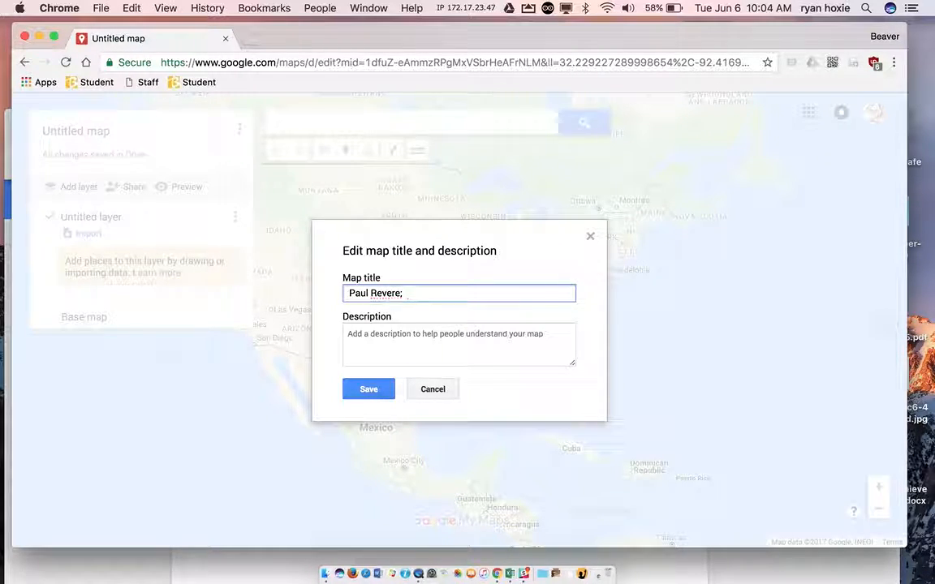
text(s Famous Ride)
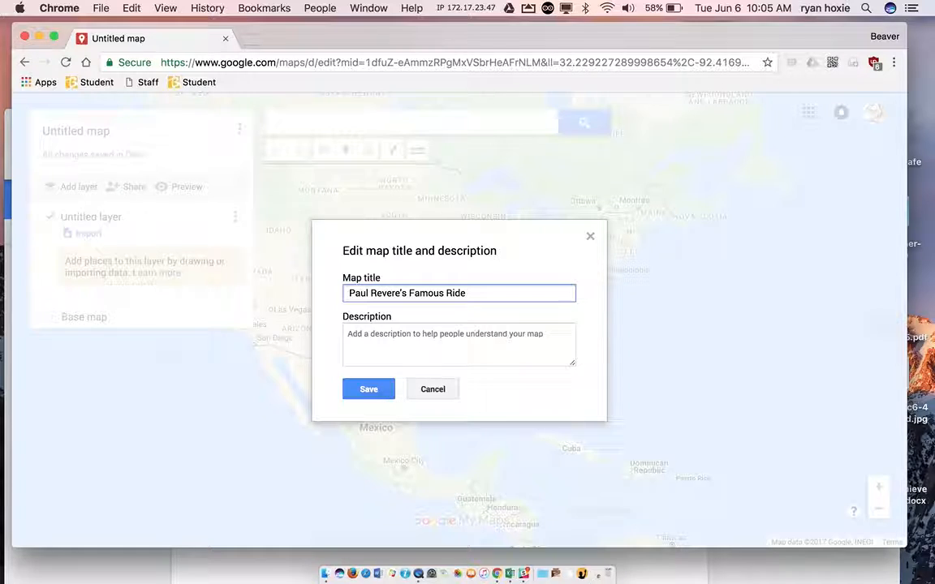
text( -)
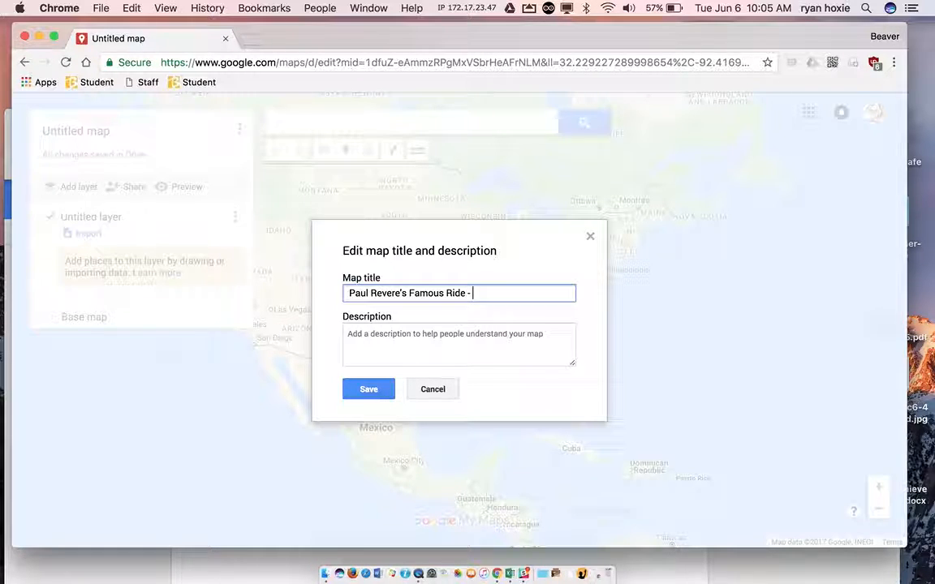
text( Team Name)
Enter the map description "This is a map of Paul Revere's Famous Midnight Ride" and save the map details.
click(380, 329)
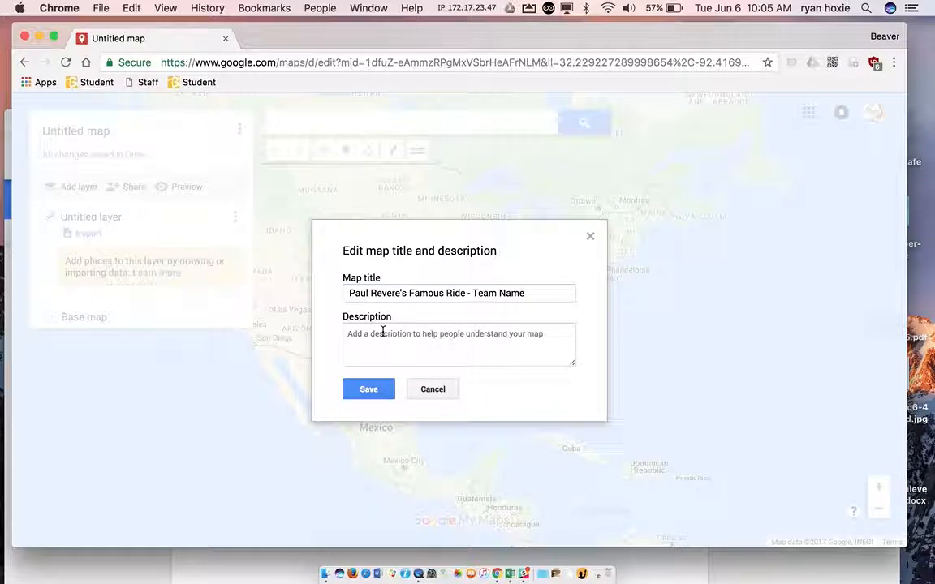
text(This is a map )
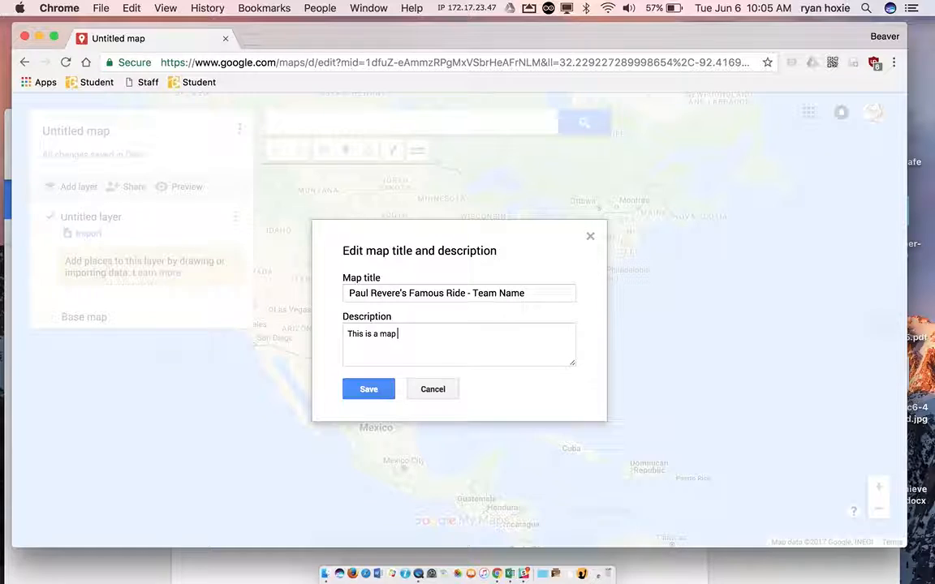
text(of Paul Re)
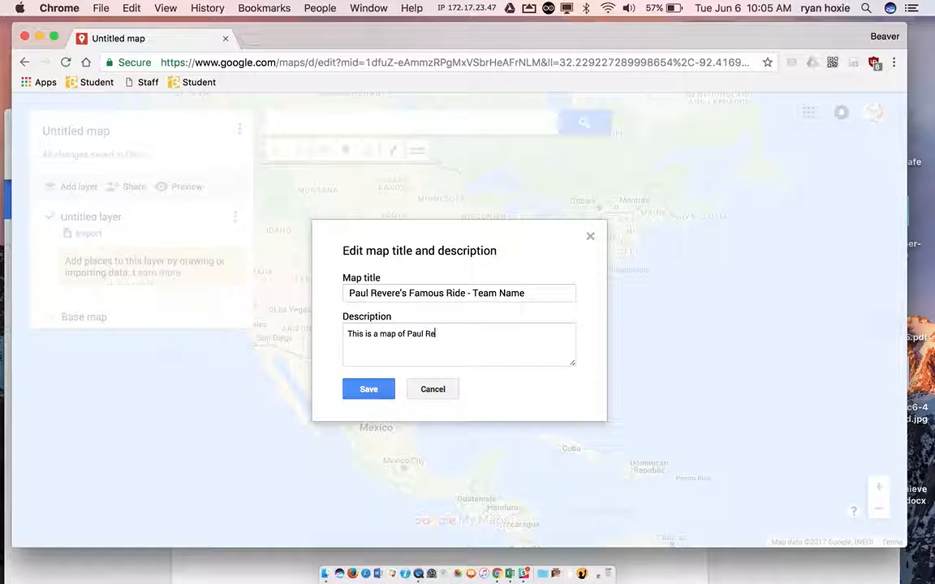
text(vere's Famous M)
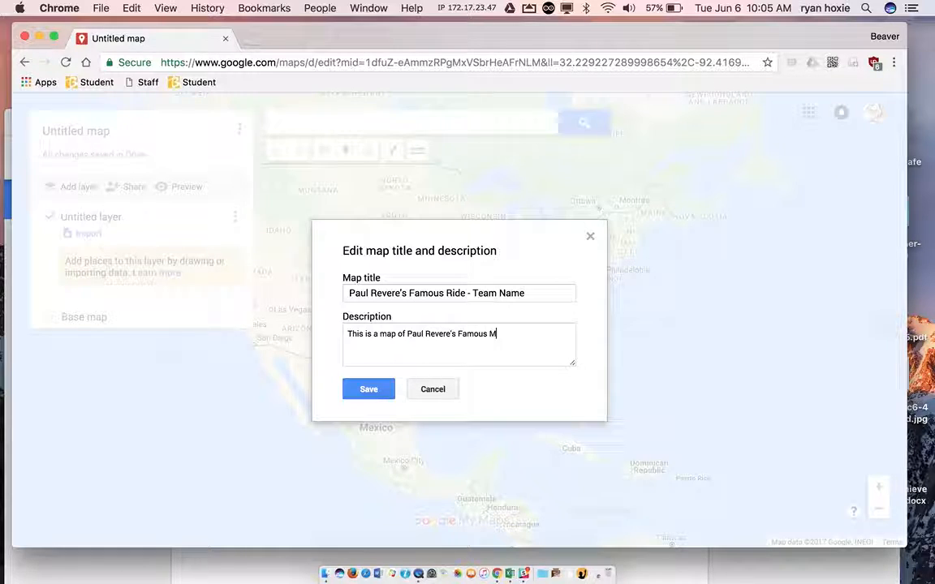
text(idnight Ride)
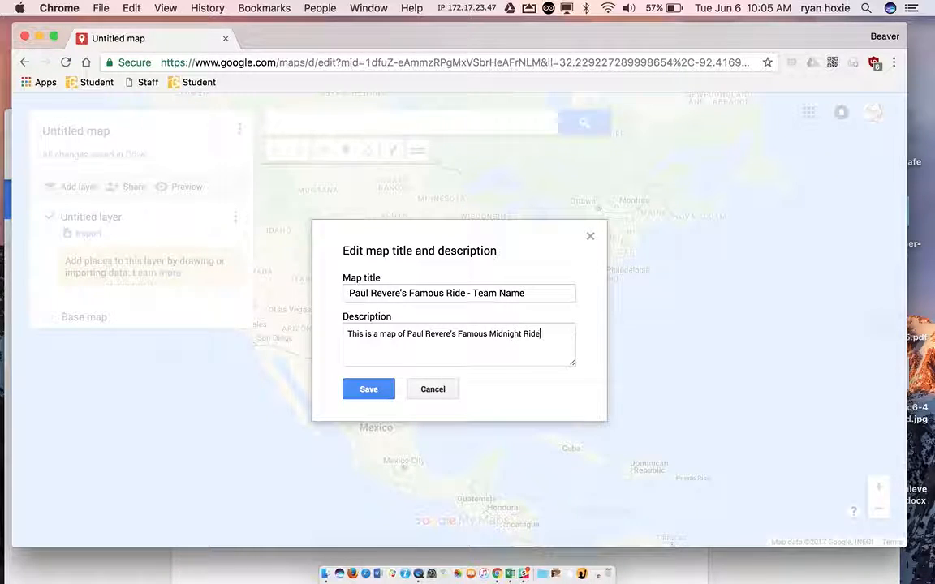
click(369, 391)
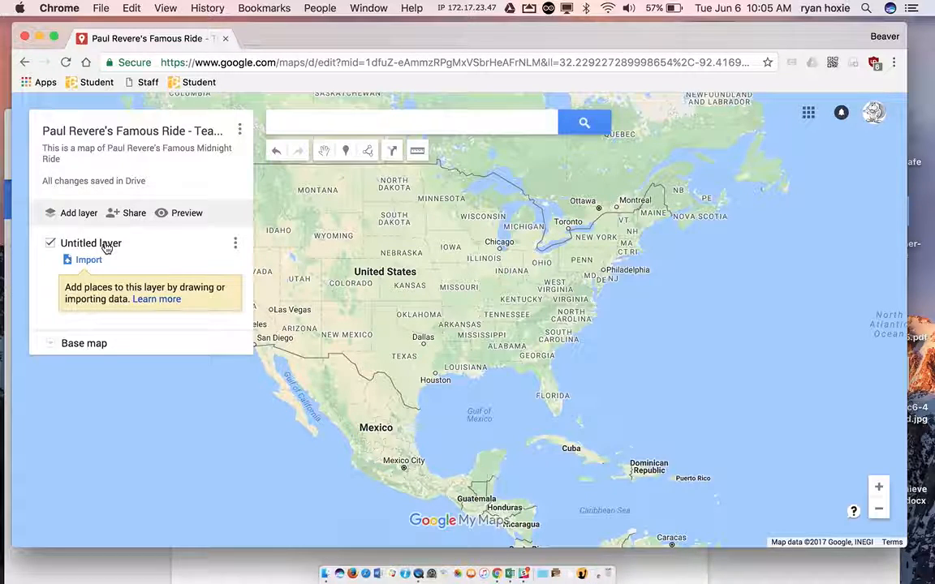
Rename the untitled layer as "The Ride".
click(233, 244)
click(154, 266)
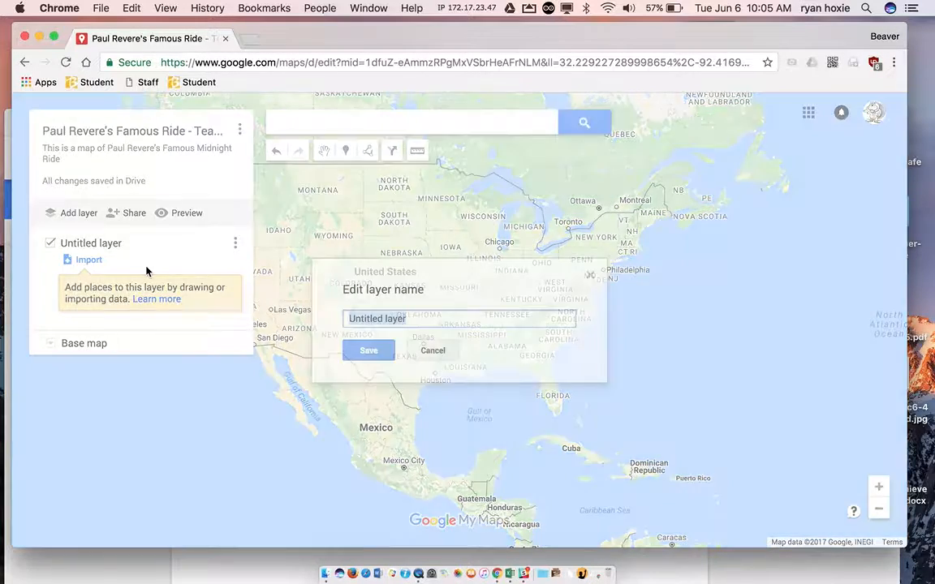
text(Th)
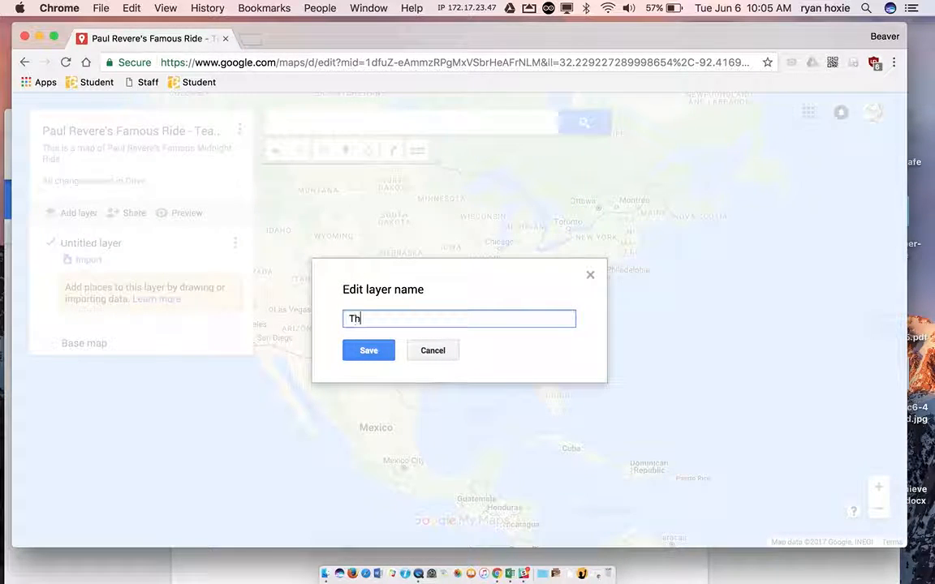
text(i Ride)
click(358, 351)
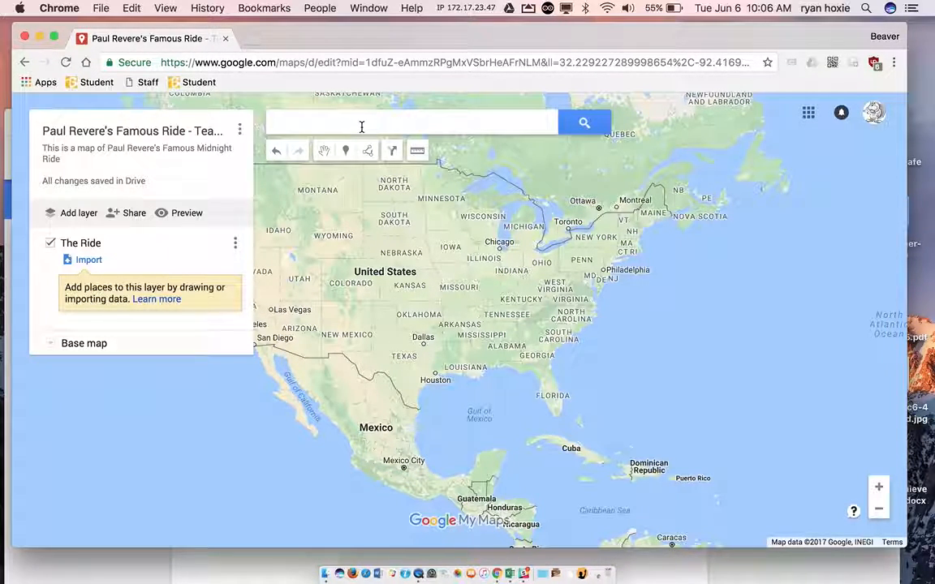
Find The Paul Revere House in North Square, Boston, and add it to The Ride layer, closing its details.
click(362, 124)
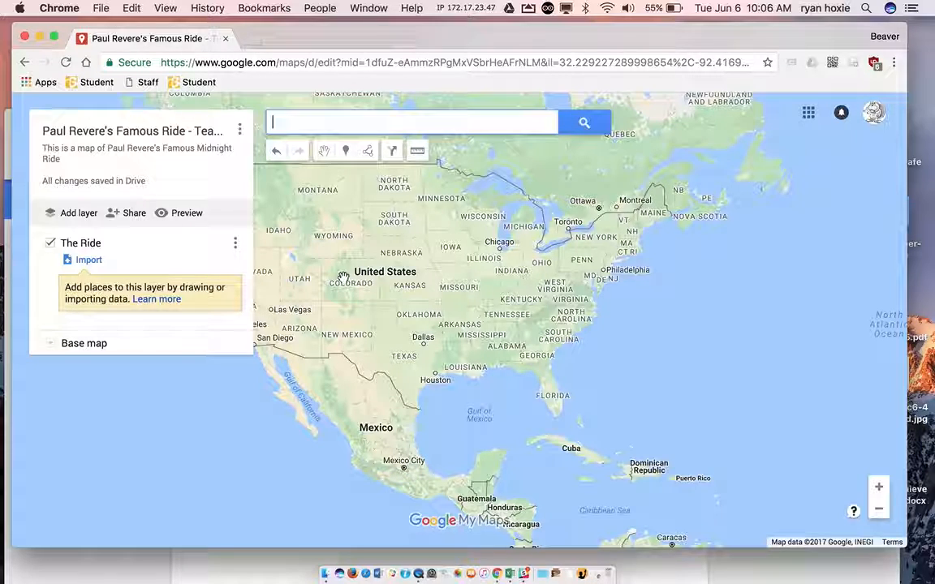
text(The Paul Re)
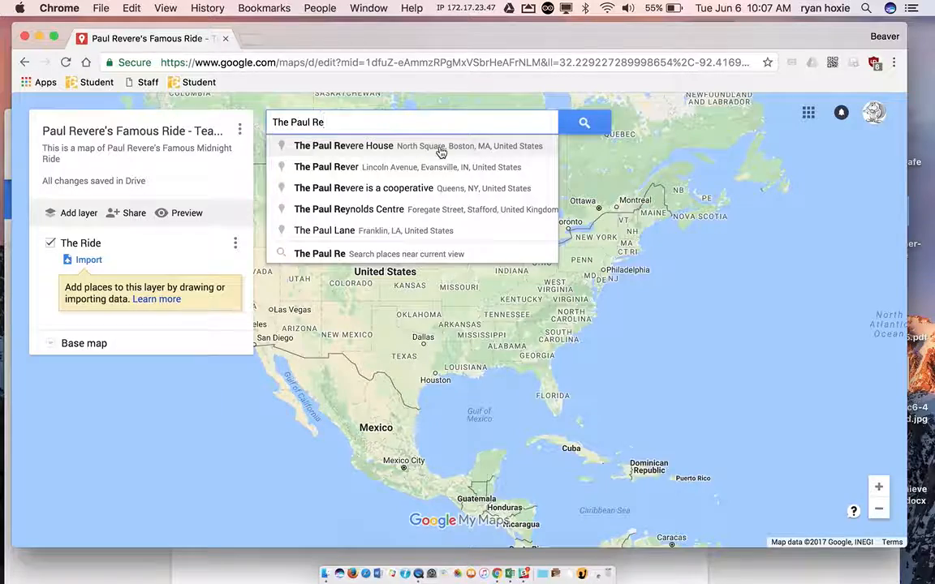
click(440, 149)
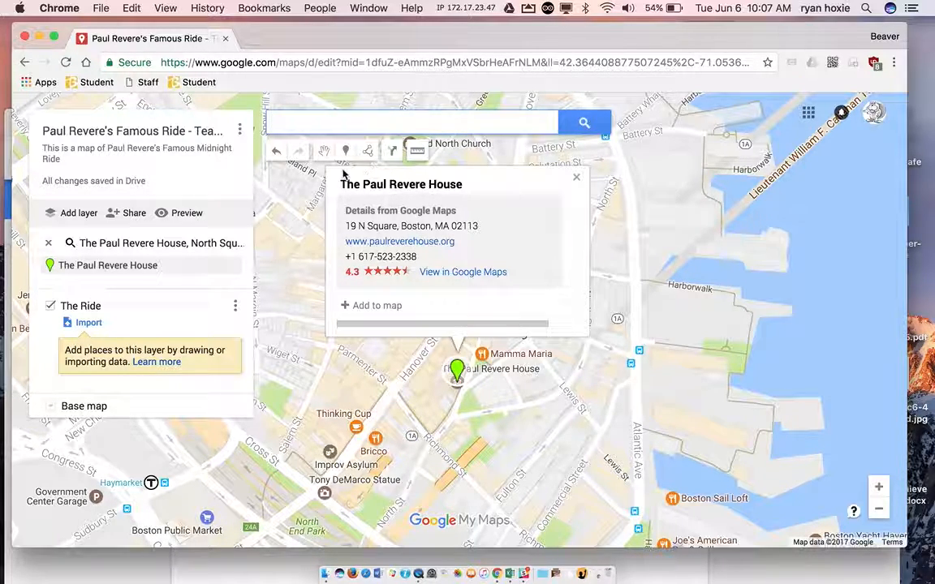
click(358, 306)
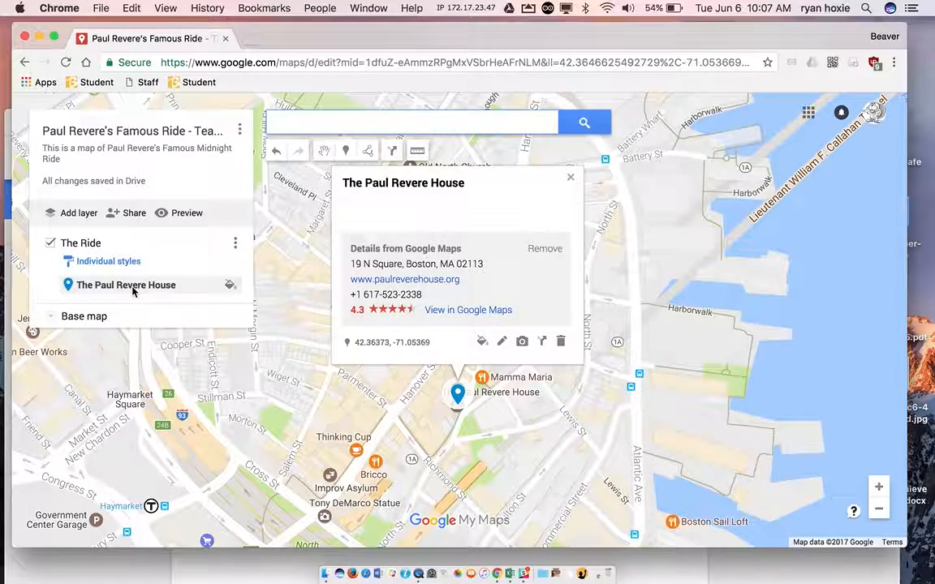
click(572, 179)
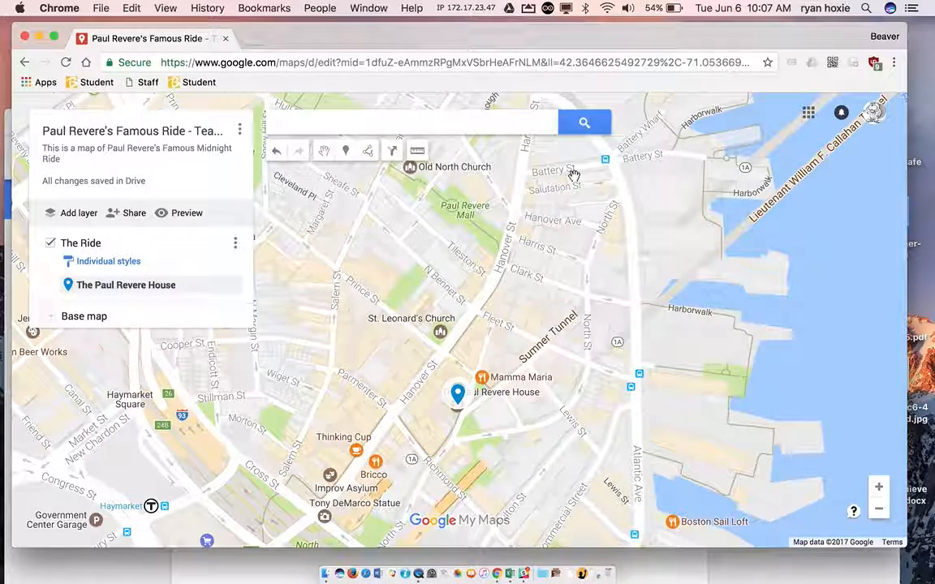
Start a new place search on the map.
click(420, 122)
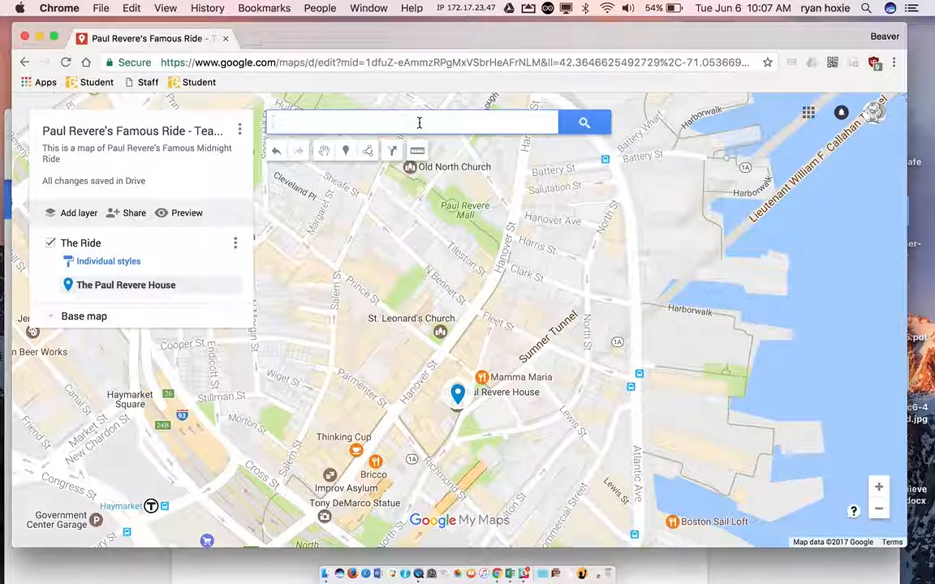